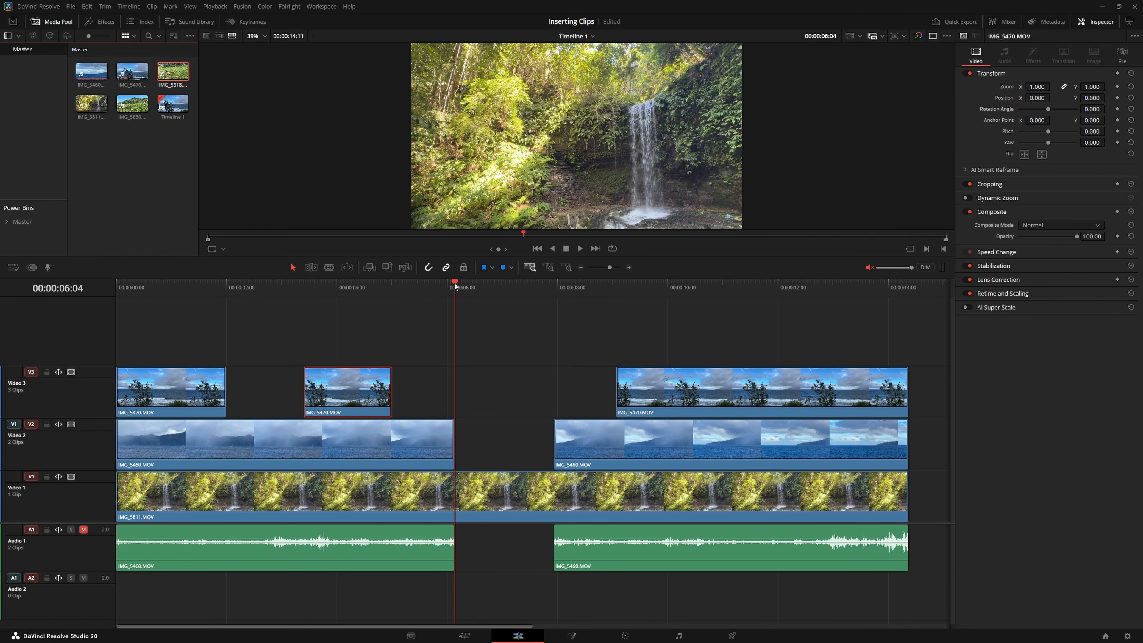
# Step: Mark an in point at 00:00:06:04 and an out point at the end of the gap between the Video 2 clips
pyautogui.press('i')
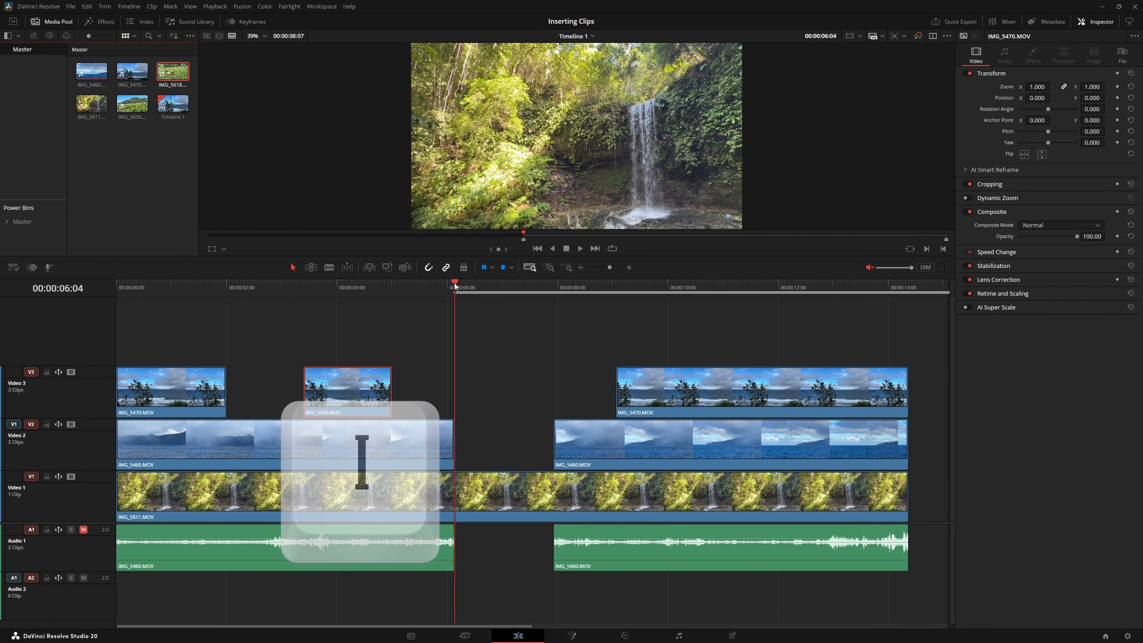
pyautogui.click(549, 283)
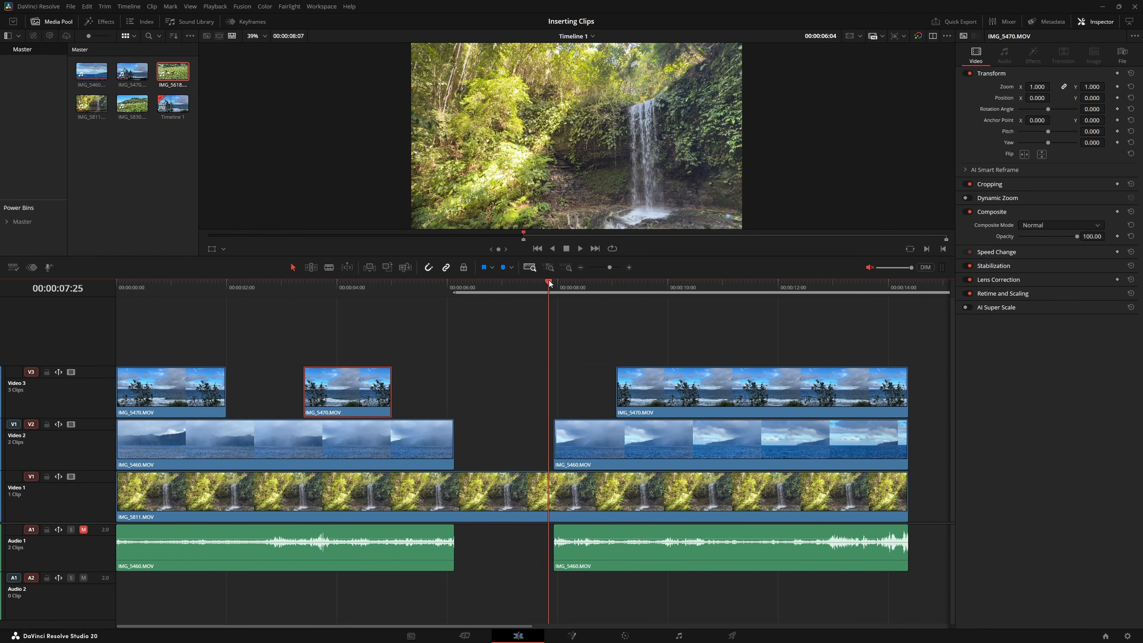
pyautogui.click(553, 283)
pyautogui.press('o')
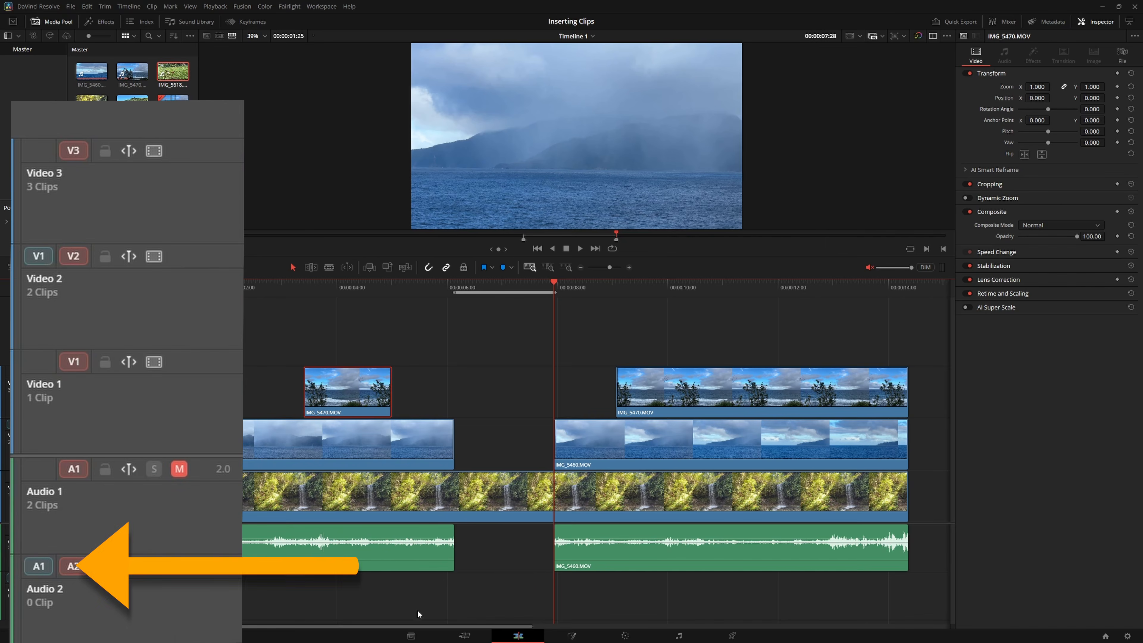
# Step: Place IMG_5618.MOV in the marked gap with Fit to Fill, targeting Video 2 and Audio 2, and play the result back
pyautogui.click(37, 477)
pyautogui.click(37, 566)
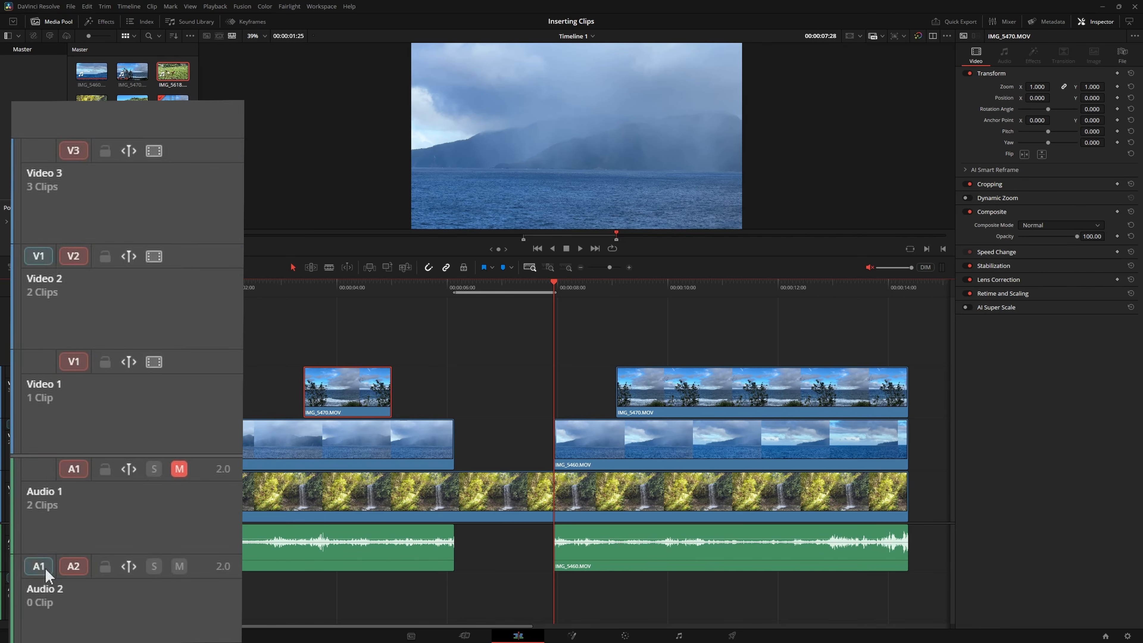
pyautogui.doubleClick(167, 75)
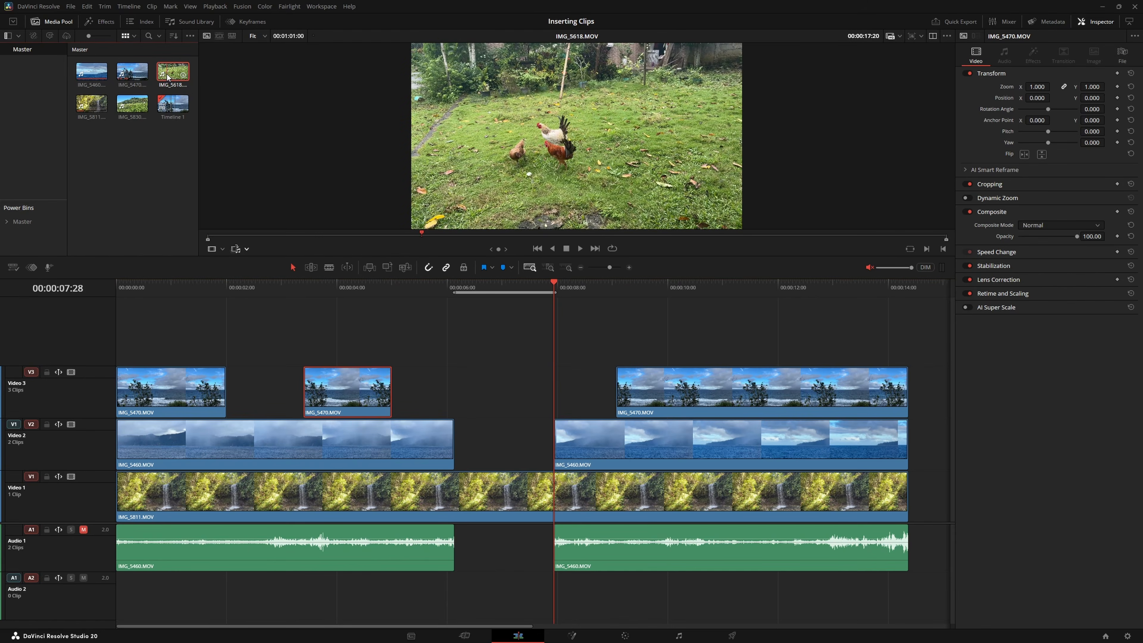
pyautogui.press('q')
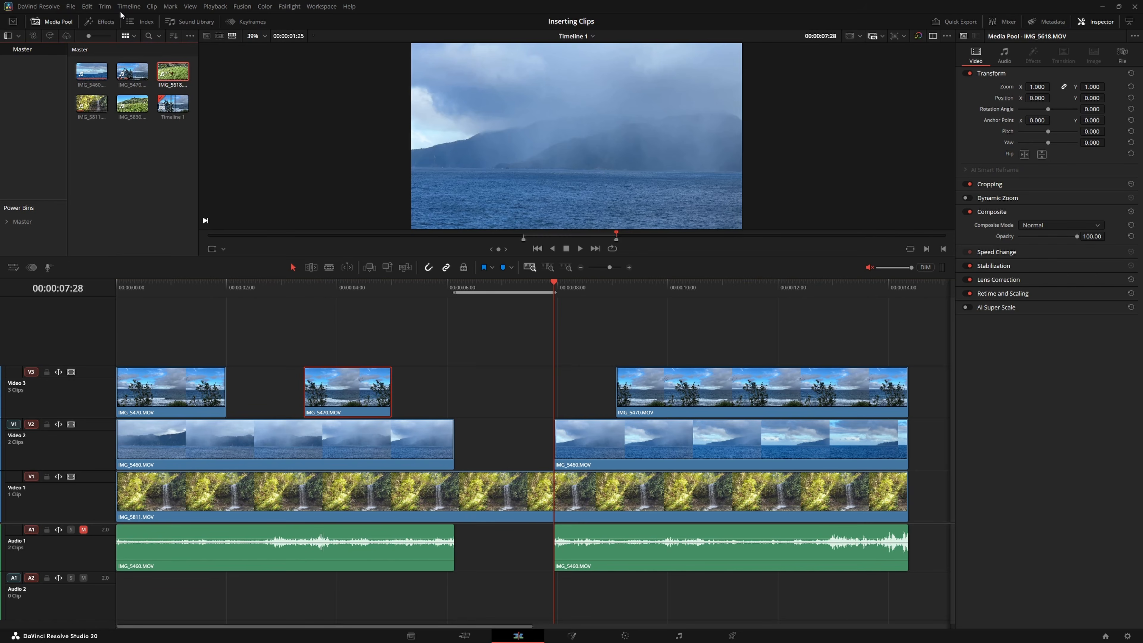
pyautogui.click(87, 6)
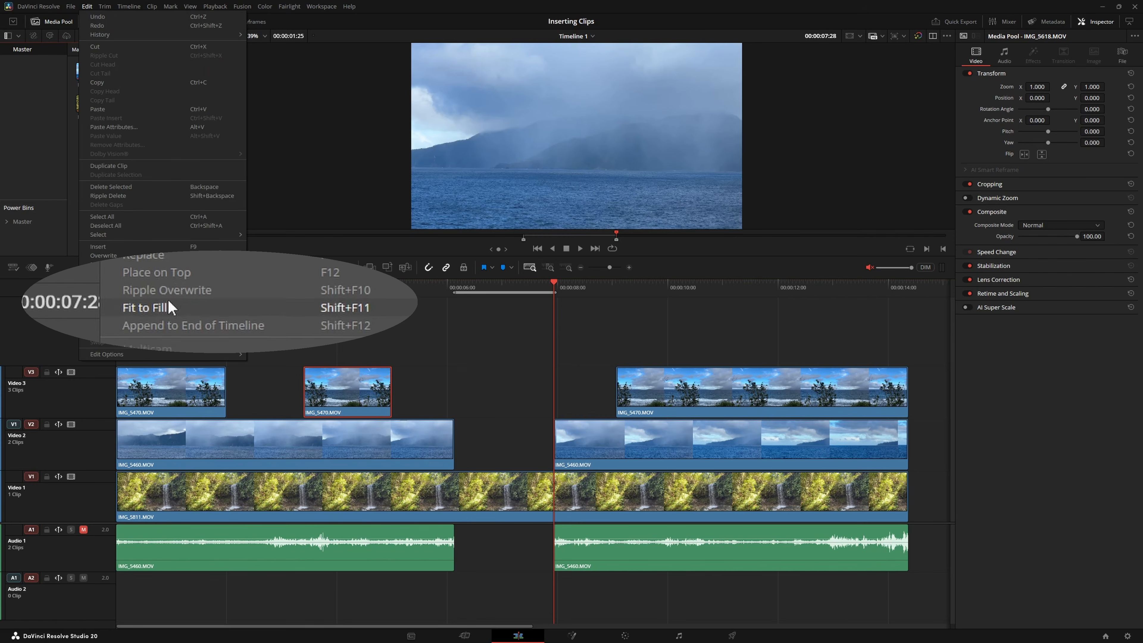
pyautogui.click(179, 317)
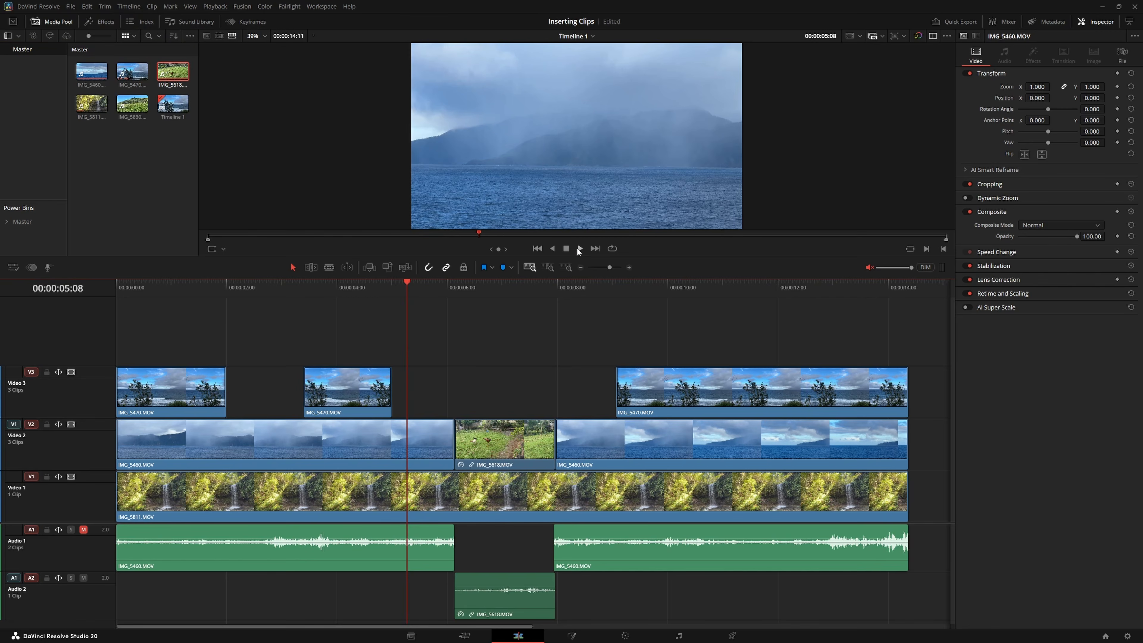
pyautogui.click(580, 249)
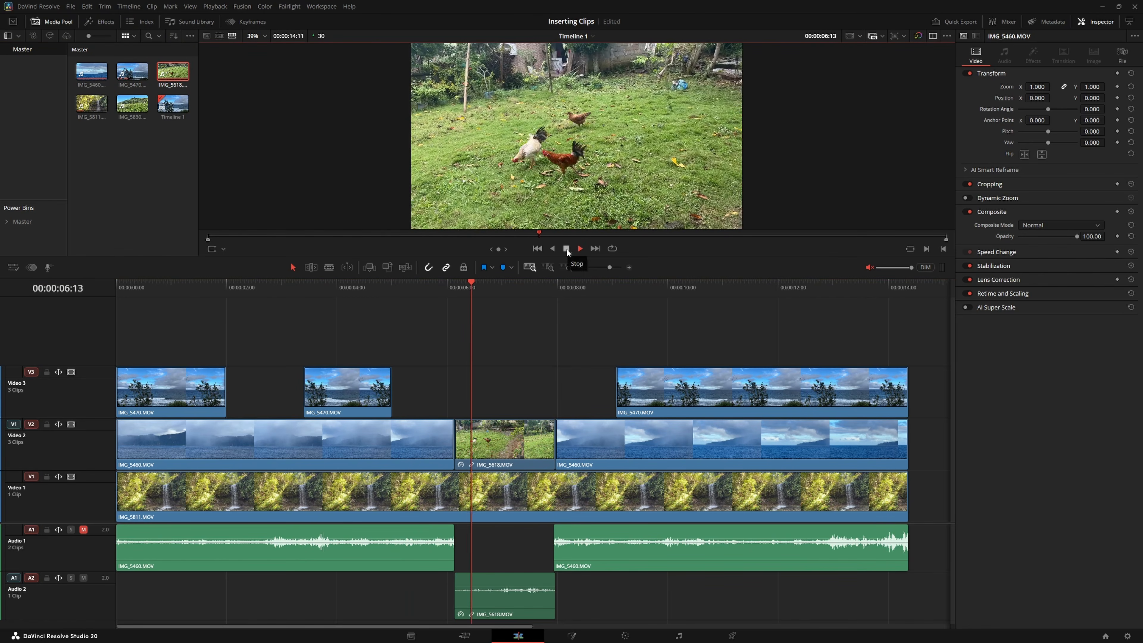
pyautogui.click(566, 249)
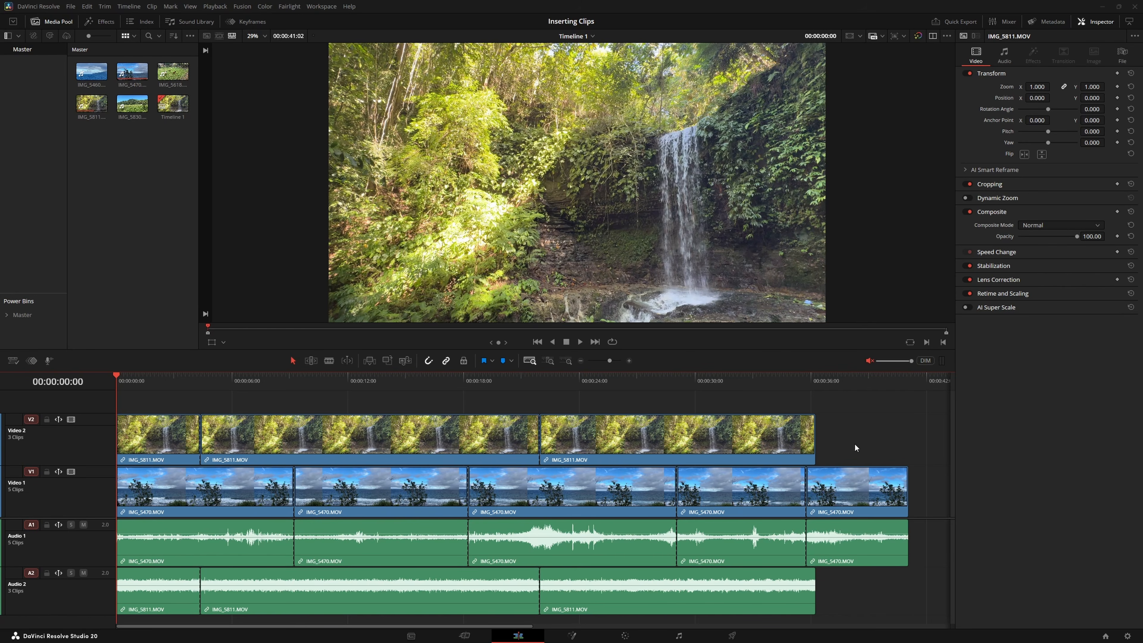
# Step: Select all the clips on the timeline and join them across their through edits
pyautogui.moveTo(914, 585); pyautogui.dragTo(147, 395)
pyautogui.press('alt')
pyautogui.hotkey('alt', '/')
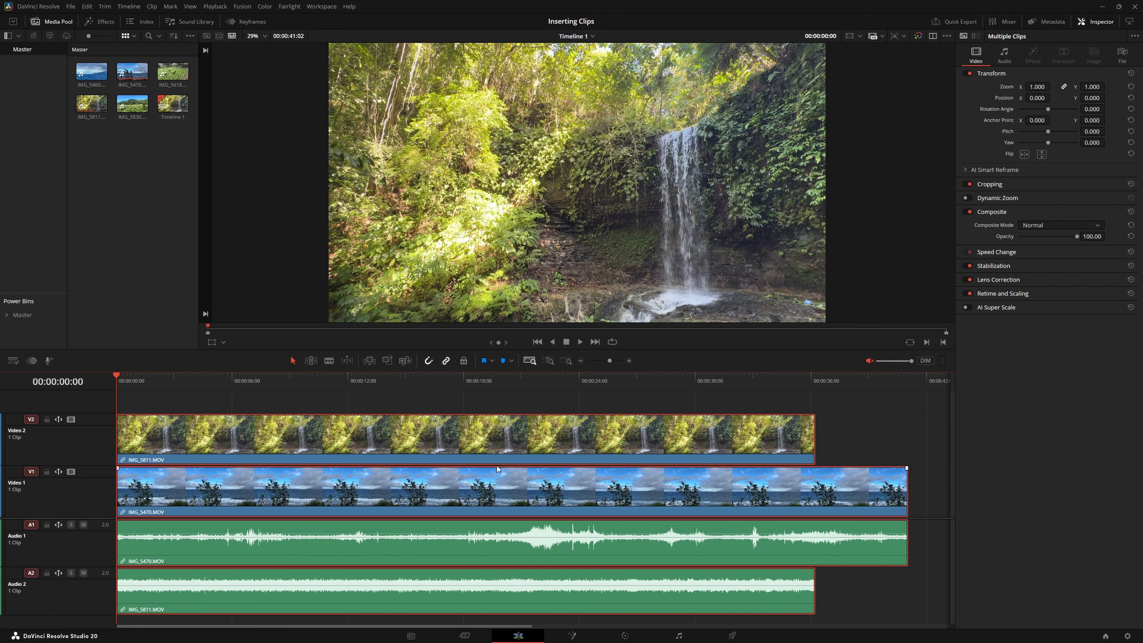
pyautogui.click(850, 444)
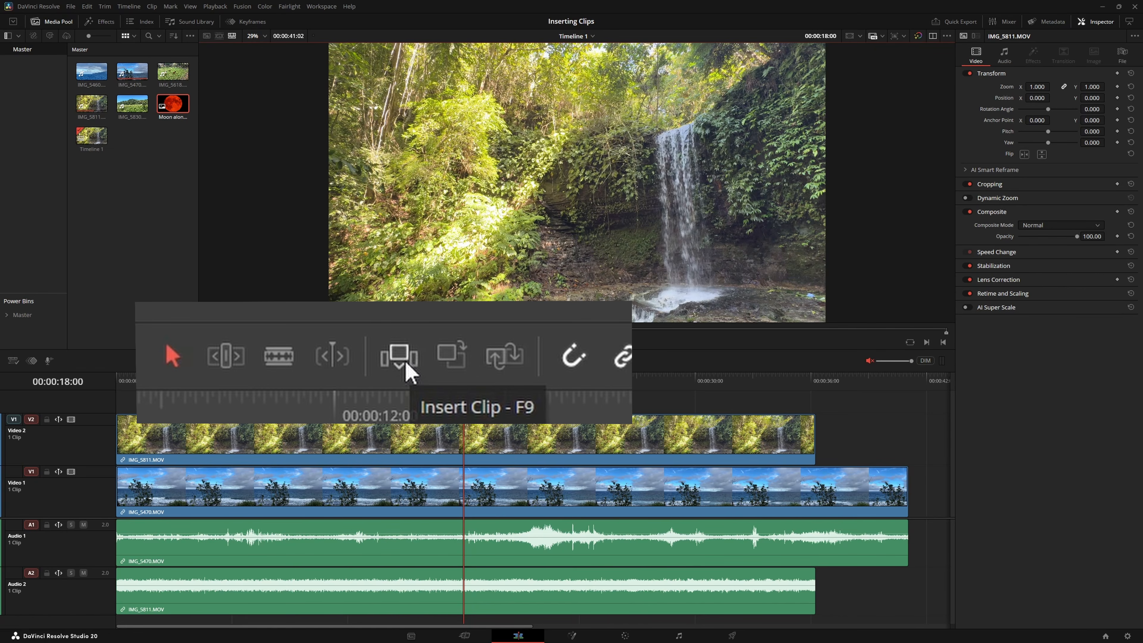
# Step: Insert Moon alone.png at 00:00:13:00 with Insert Clip, using Video 1 as the destination track
pyautogui.click(346, 377)
pyautogui.moveTo(346, 377)
pyautogui.mouseDown()
pyautogui.moveTo(411, 382)
pyautogui.moveTo(367, 383)
pyautogui.mouseUp()
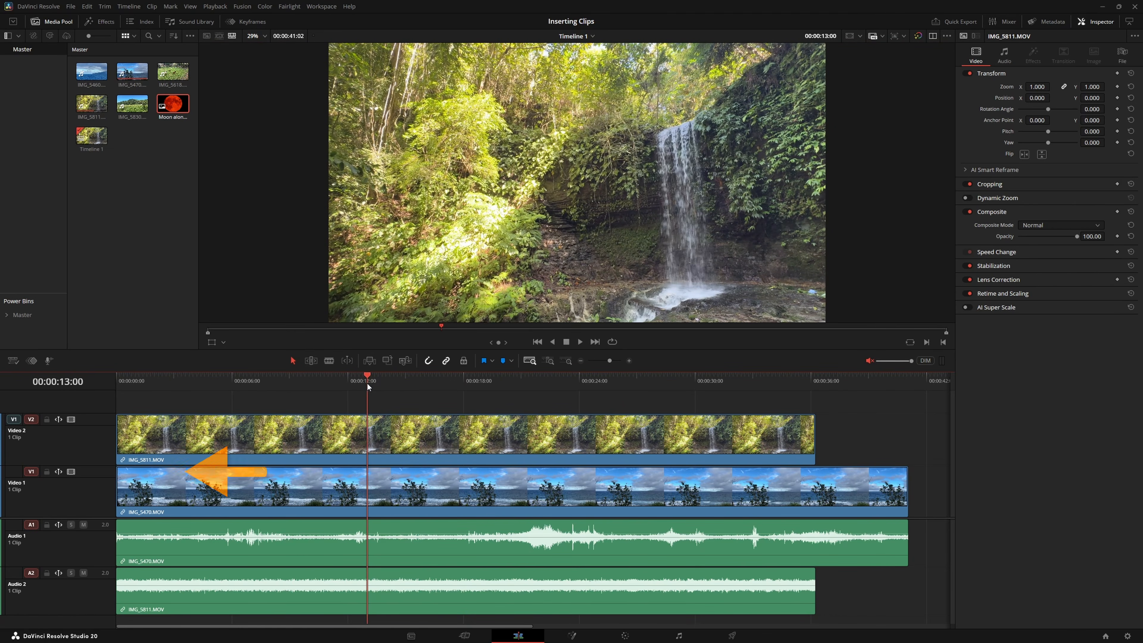
pyautogui.click(13, 473)
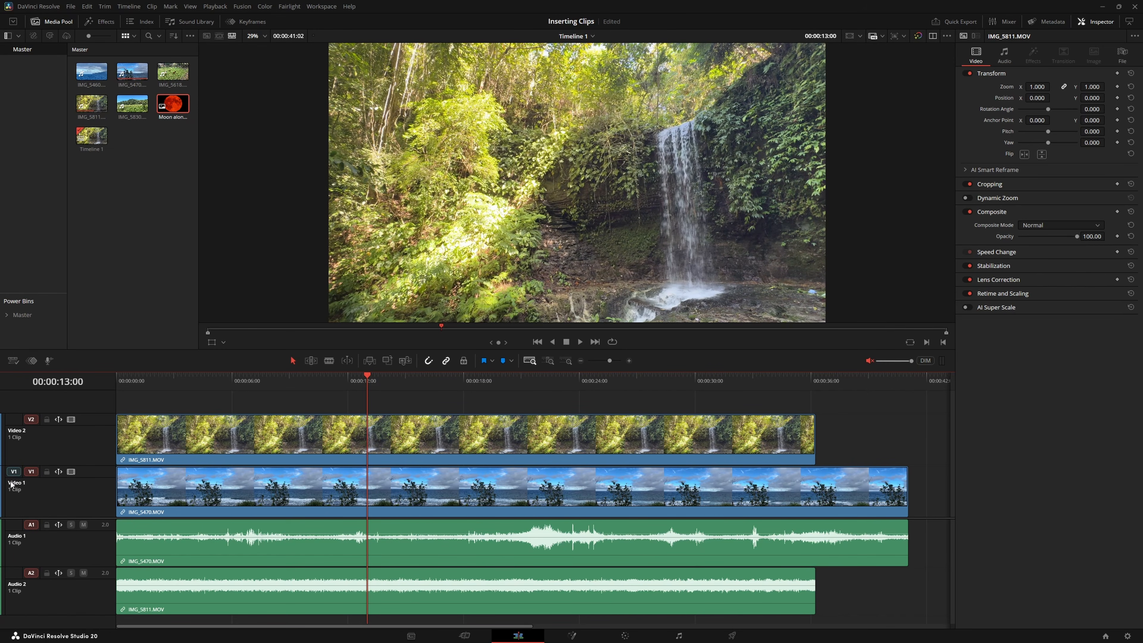
pyautogui.click(174, 105)
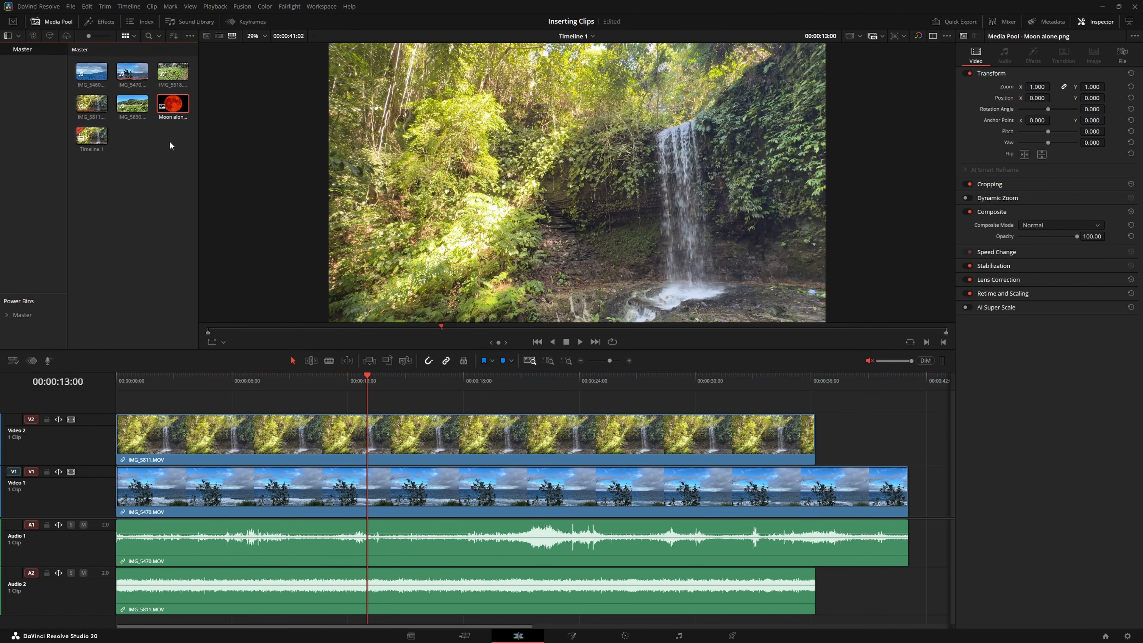
pyautogui.click(369, 360)
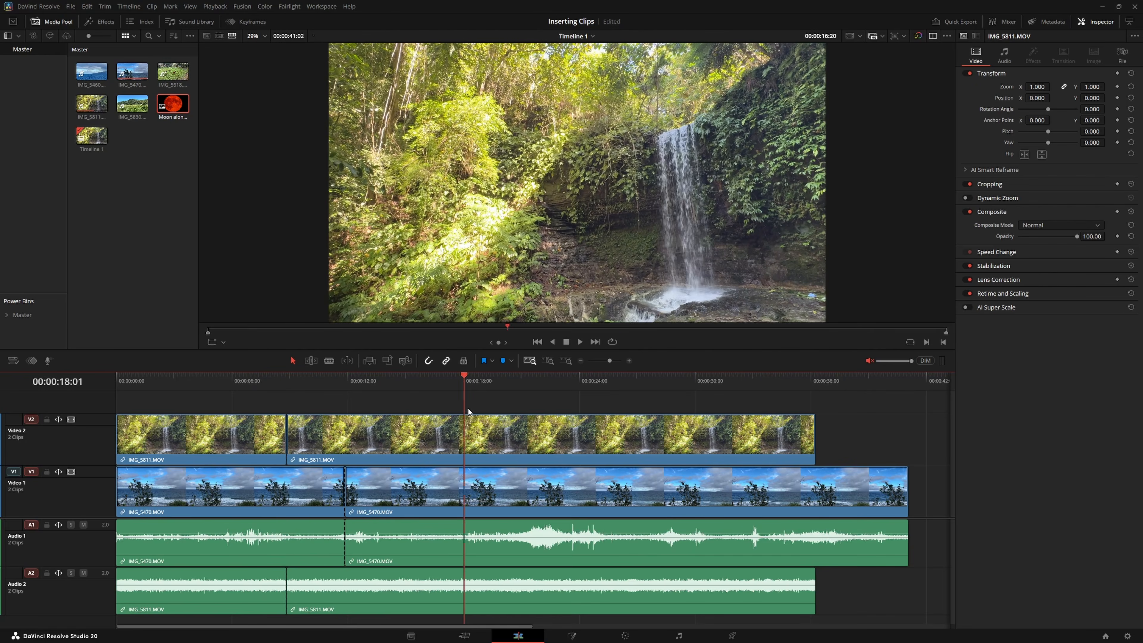
# Step: Ripple-trim the end of the first IMG_5470.MOV clip on Video 1 in Trim Edit mode, extending it by about 6 seconds
pyautogui.moveTo(308, 419); pyautogui.dragTo(262, 453)
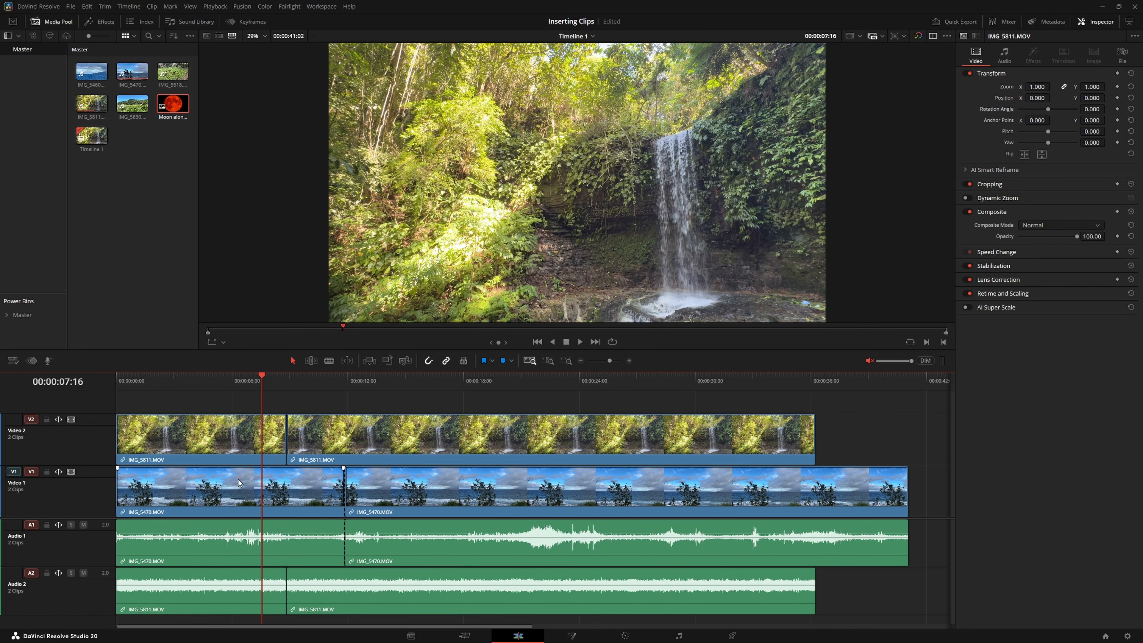
pyautogui.click(310, 361)
pyautogui.click(338, 486)
pyautogui.moveTo(338, 486); pyautogui.dragTo(458, 492)
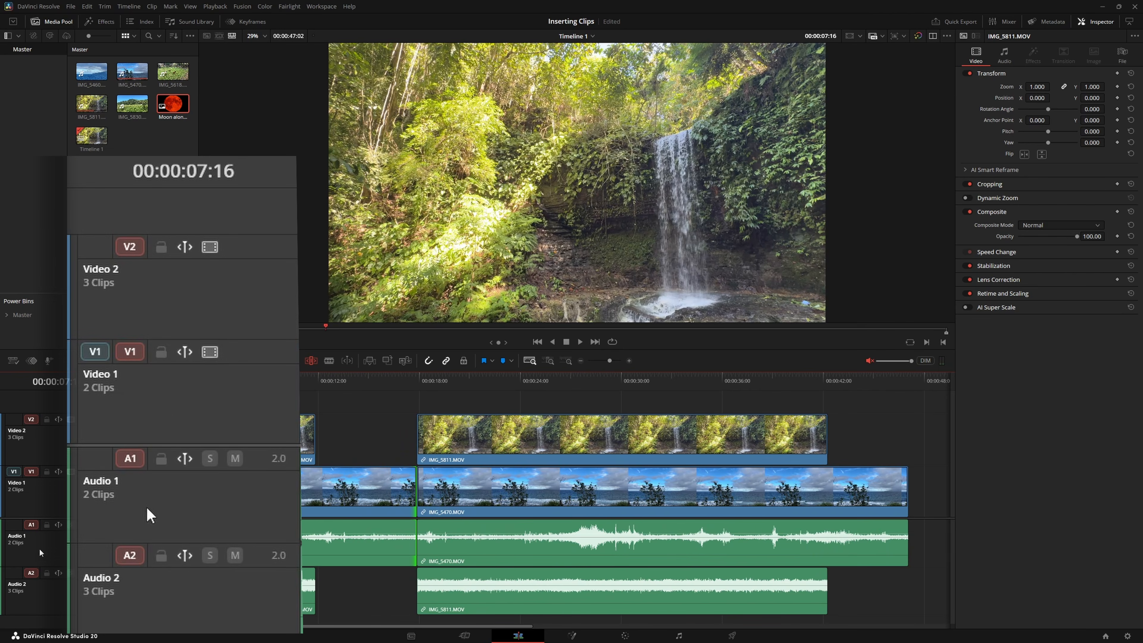
# Step: Delete the gap between the Video 2 clips and trim the Video 1 edit point to an earlier position
pyautogui.click(47, 420)
pyautogui.click(46, 421)
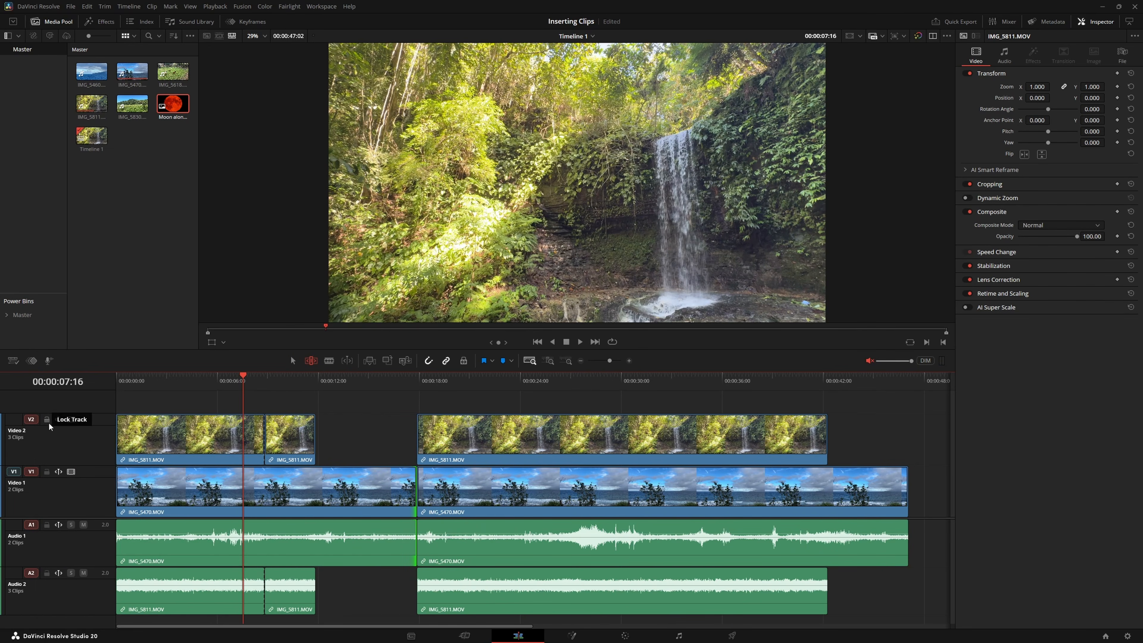
pyautogui.click(342, 455)
pyautogui.press('Delete')
pyautogui.moveTo(351, 480); pyautogui.dragTo(244, 484)
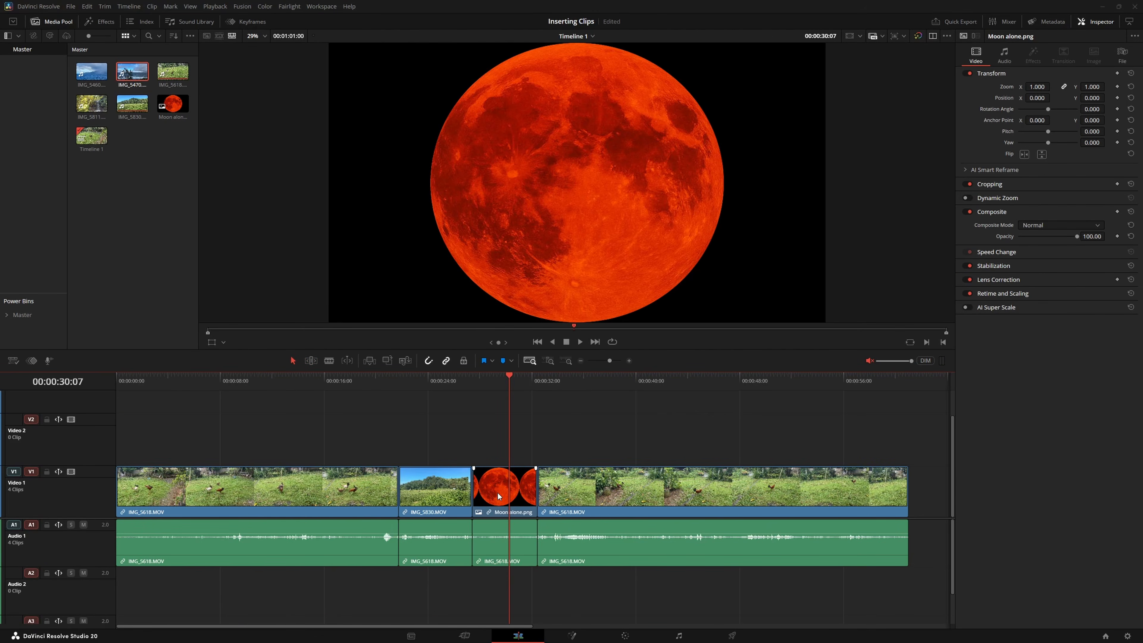
# Step: Swap the clips manually by parking Moon alone.png on Video 2, shifting IMG_5830.MOV to fill its place, and moving the moon clip before it
pyautogui.moveTo(498, 495); pyautogui.dragTo(358, 453)
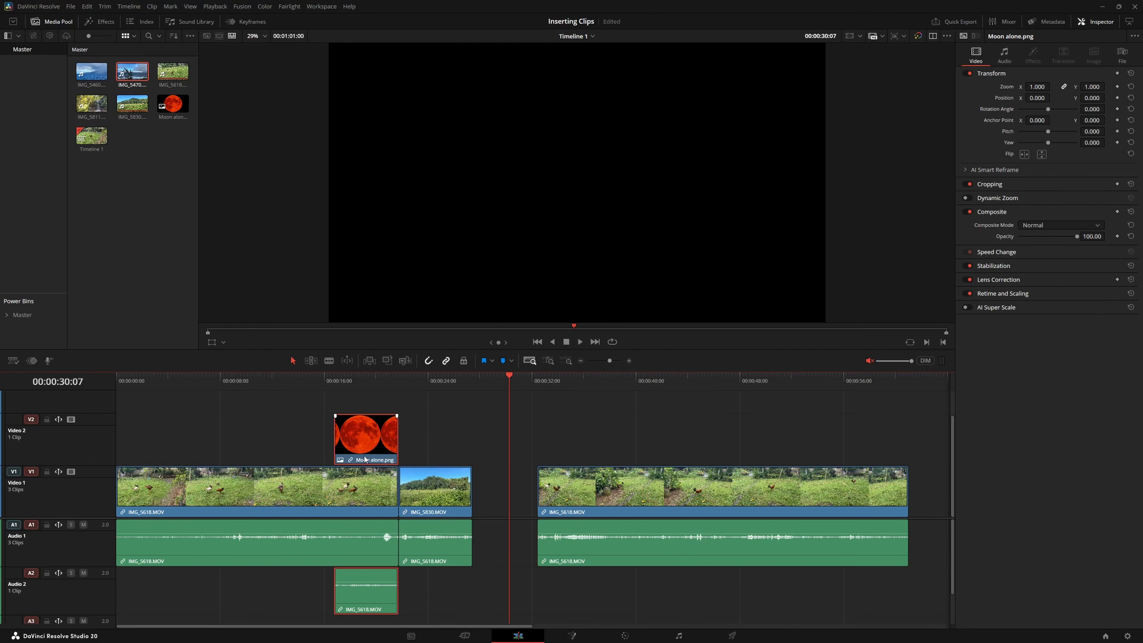
pyautogui.moveTo(411, 480); pyautogui.dragTo(477, 481)
pyautogui.moveTo(367, 454); pyautogui.dragTo(430, 474)
pyautogui.rightClick(431, 474)
pyautogui.click(410, 436)
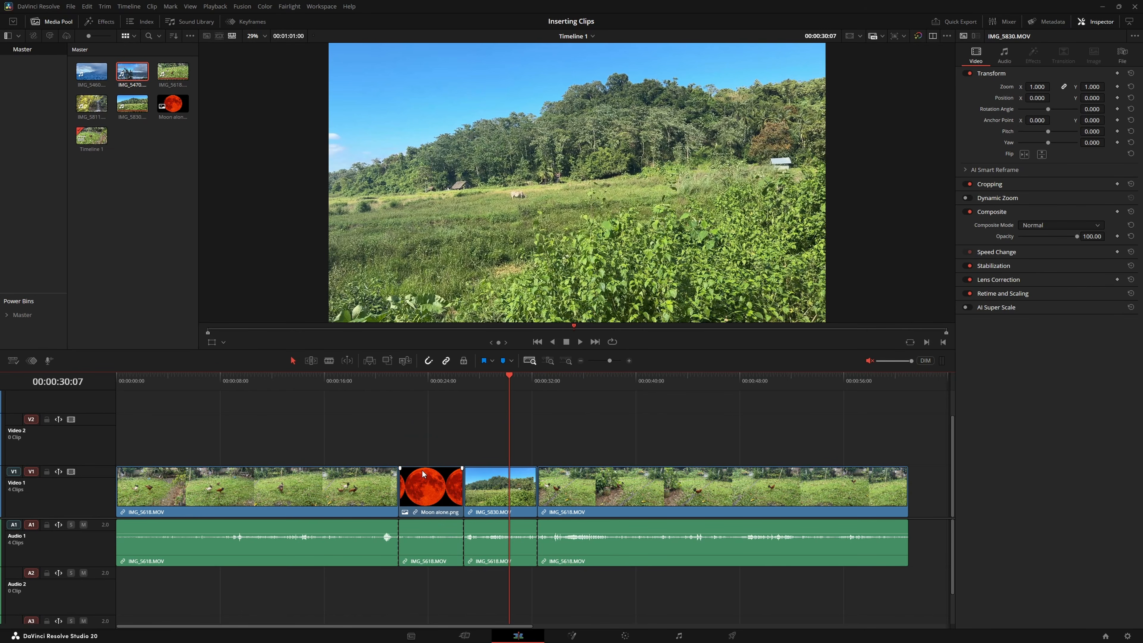
# Step: Undo the manual swap of Moon alone.png and IMG_5830.MOV
pyautogui.hotkey('ctrl', 'z')
pyautogui.hotkey('ctrl', 'z')
pyautogui.hotkey('ctrl', 'shift', 'z')
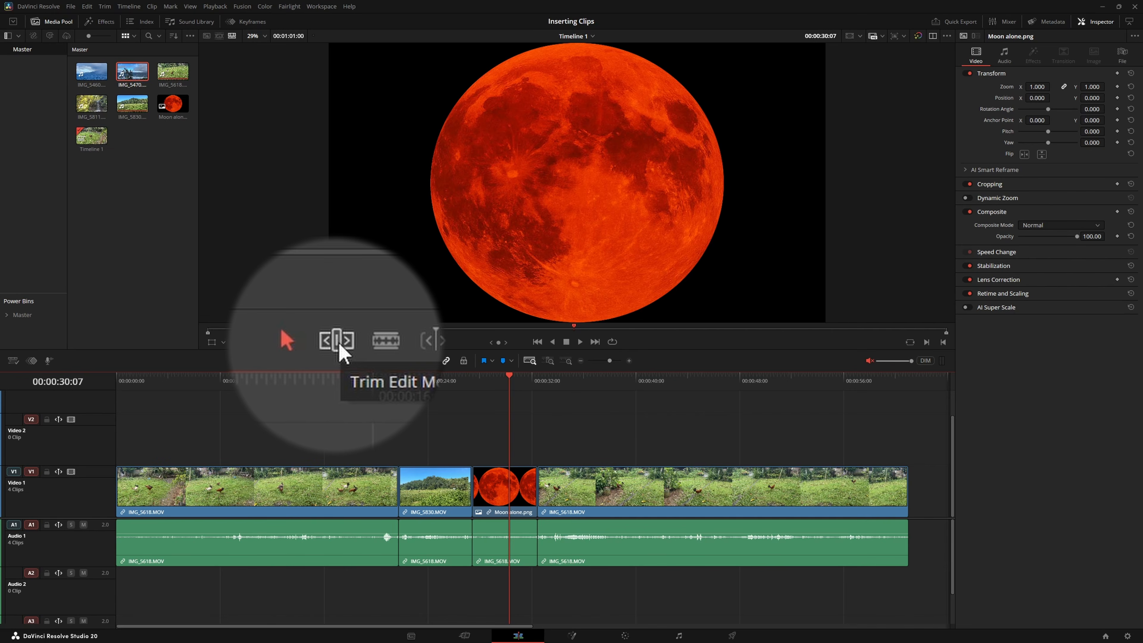
# Step: Swap Moon alone.png with the preceding IMG_5830.MOV clip on Video 1 in Trim Edit mode
pyautogui.click(311, 360)
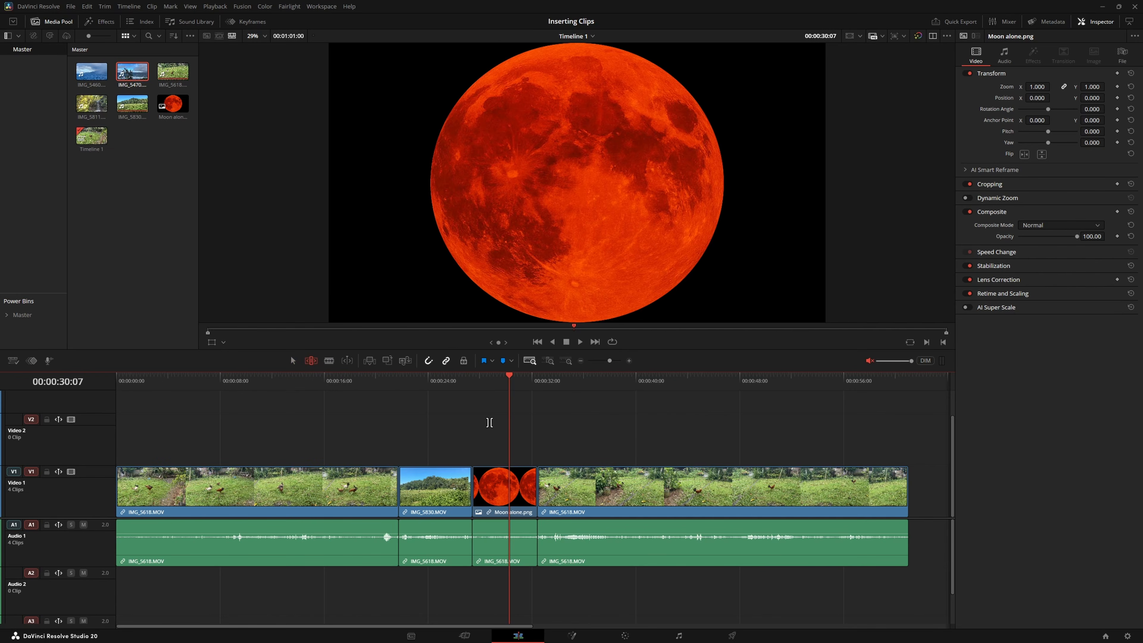
pyautogui.click(486, 493)
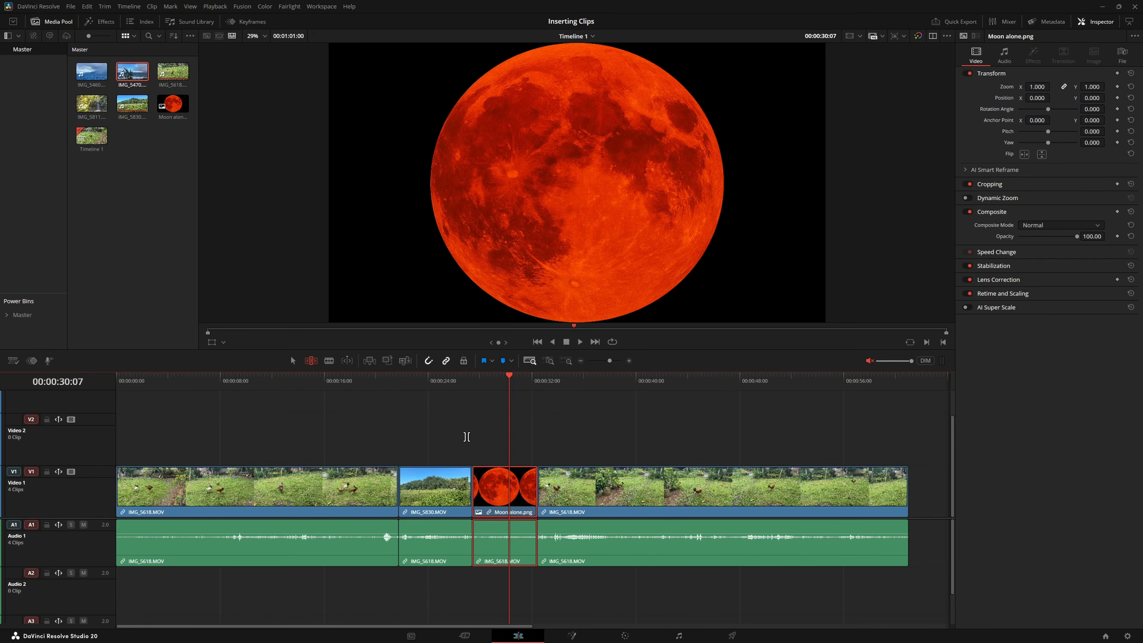
pyautogui.hotkey('ctrl', 'shift')
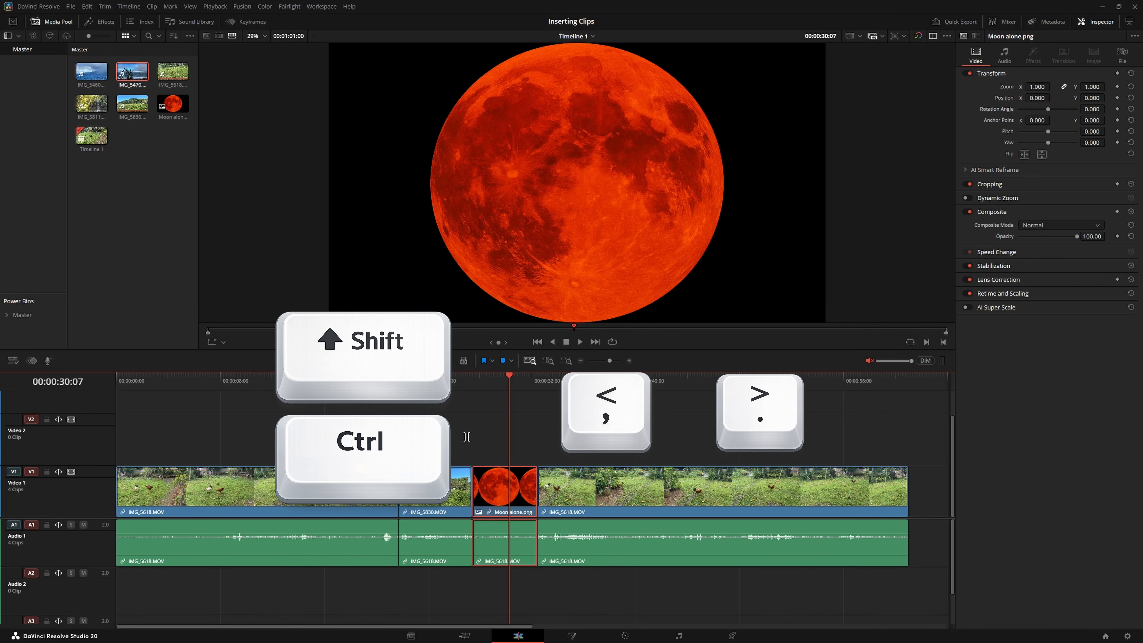
pyautogui.hotkey('ctrl', 'shift', ',')
pyautogui.hotkey('ctrl', 'shift', ',')
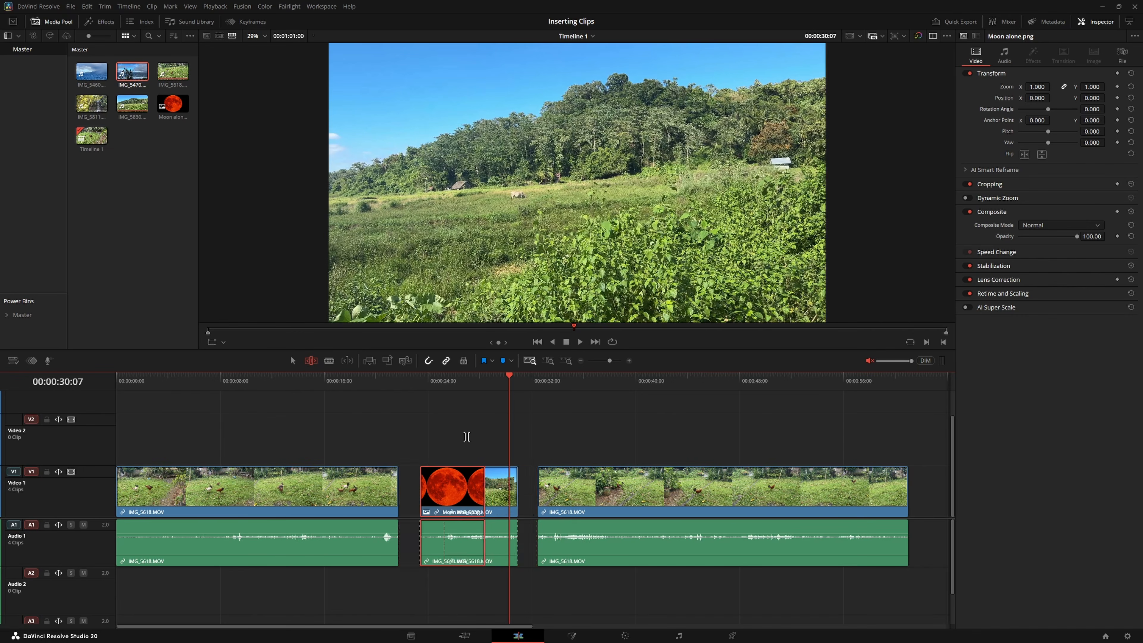
# Step: Swap Moon alone.png back and forth with IMG_5830.MOV, finishing with the moon clip first
pyautogui.hotkey('ctrl', 'shift', '.')
pyautogui.hotkey('ctrl', 'shift', '.')
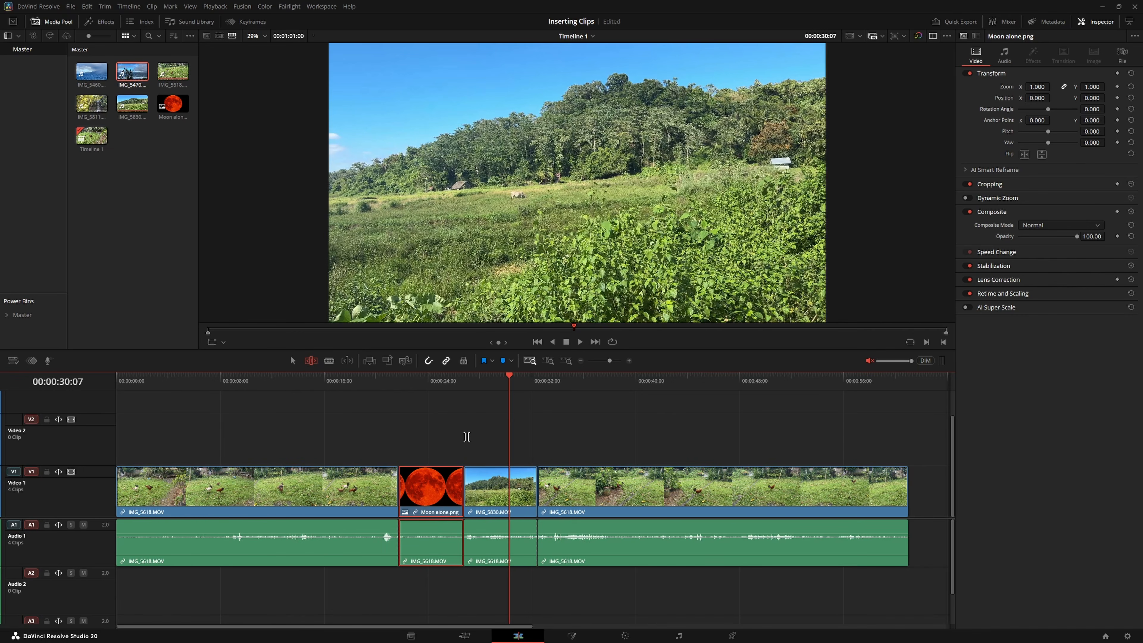
pyautogui.hotkey('ctrl', 'shift', ',')
pyautogui.hotkey('ctrl', 'shift', ',')
pyautogui.hotkey('ctrl', 'shift', '.')
pyautogui.hotkey('ctrl', 'shift', '.')
pyautogui.hotkey('ctrl', 'shift', ',')
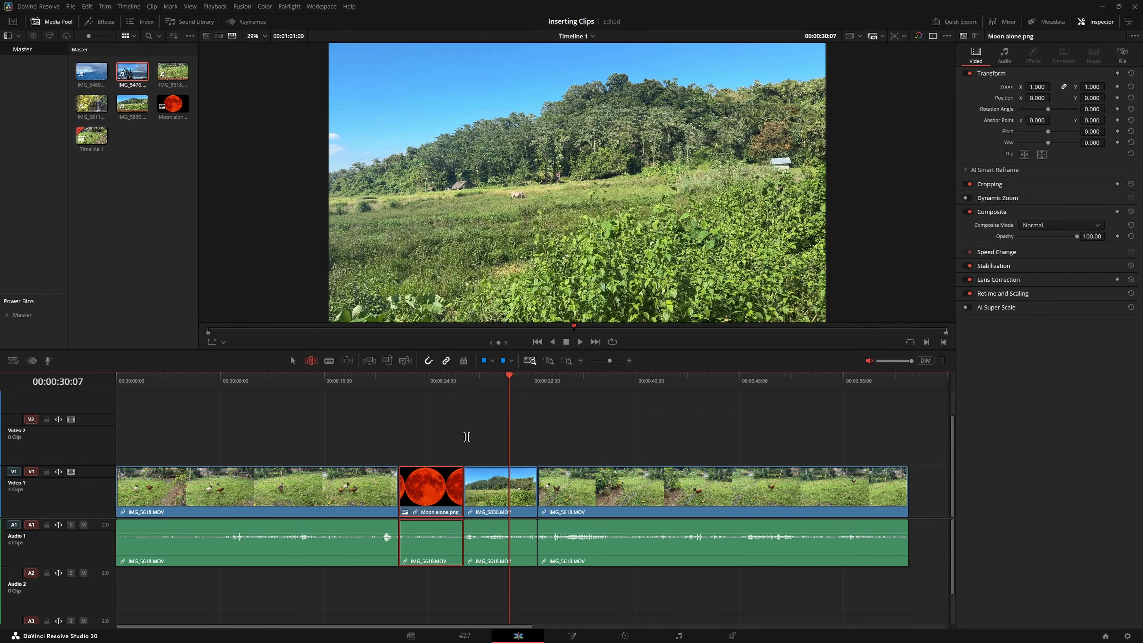